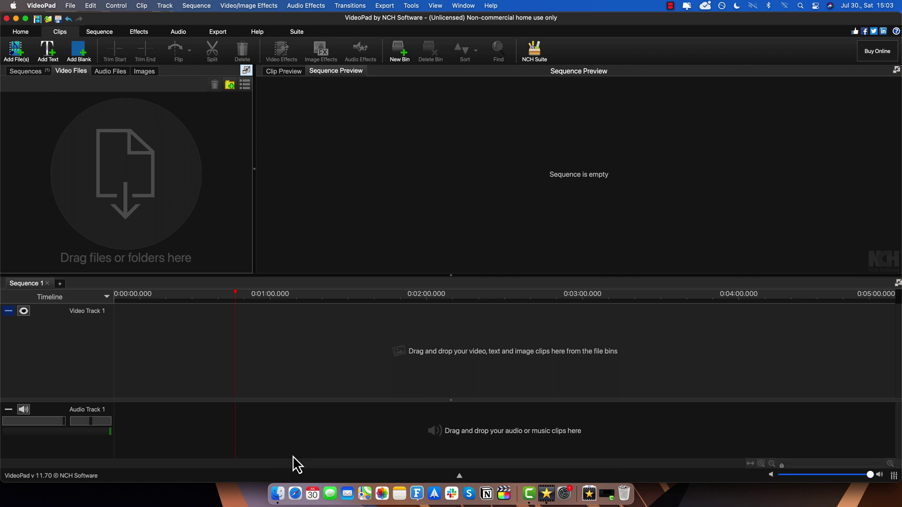
- Import the criminal and professor cartoon movies from Finder into VideoPad's Video Files bin
left_click(282, 496)
left_click_drag(689, 233, 173, 236)
left_click(176, 236)
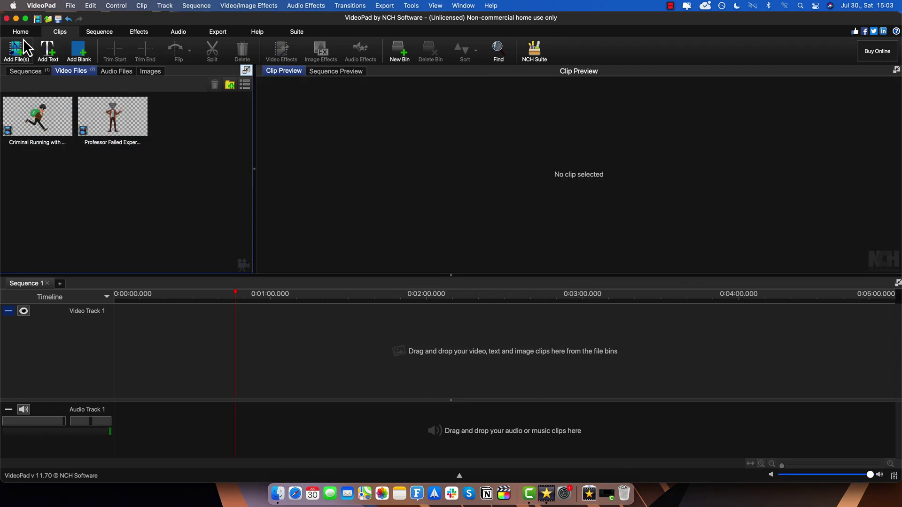
left_click(26, 19)
- Place the Criminal Running and professor clips on the timeline and move them to Video Track 2
left_click(35, 94)
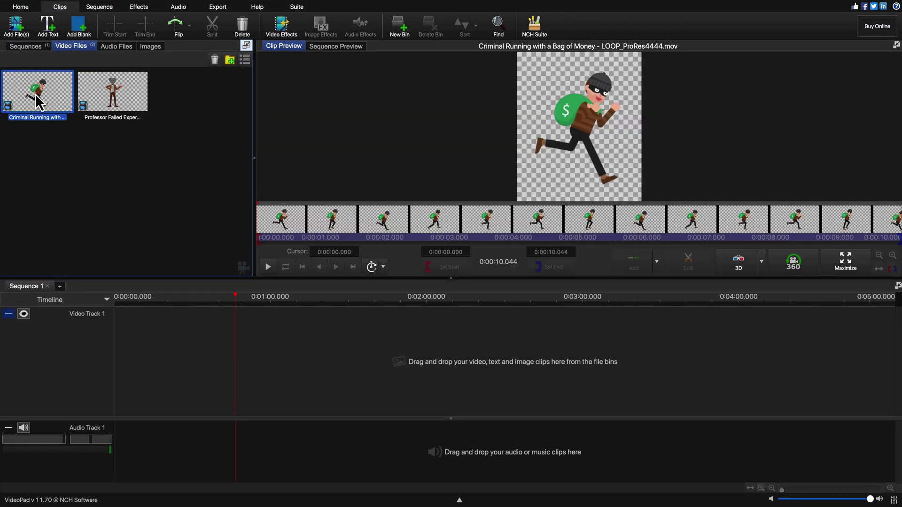
left_click(112, 94, "shift")
left_click_drag(111, 94, 143, 350)
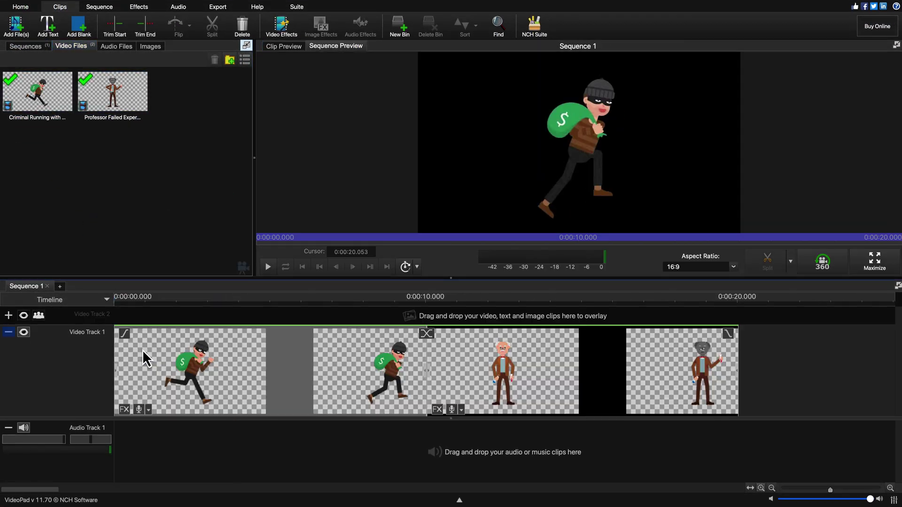
left_click(258, 373)
left_click(523, 374)
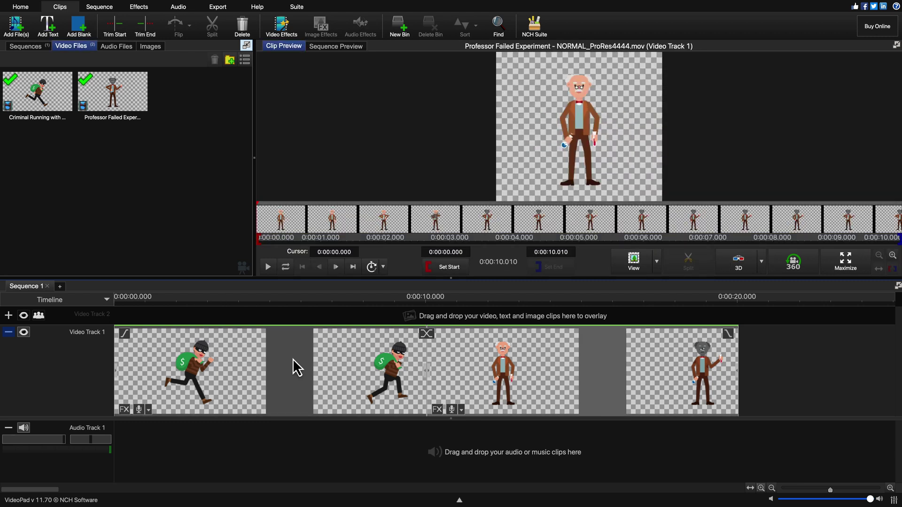
left_click_drag(145, 355, 145, 322)
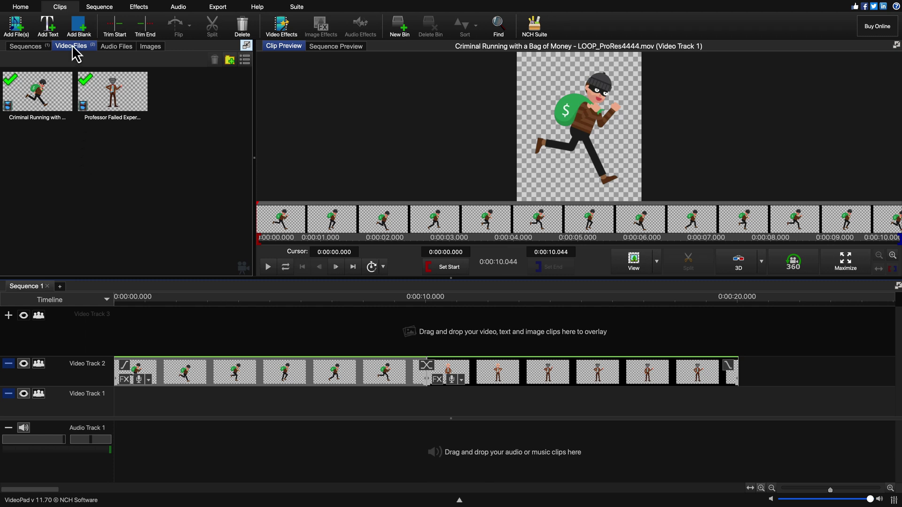
- Add a blue blank clip at the start of Video Track 1 and stretch it beneath the characters
left_click(80, 28)
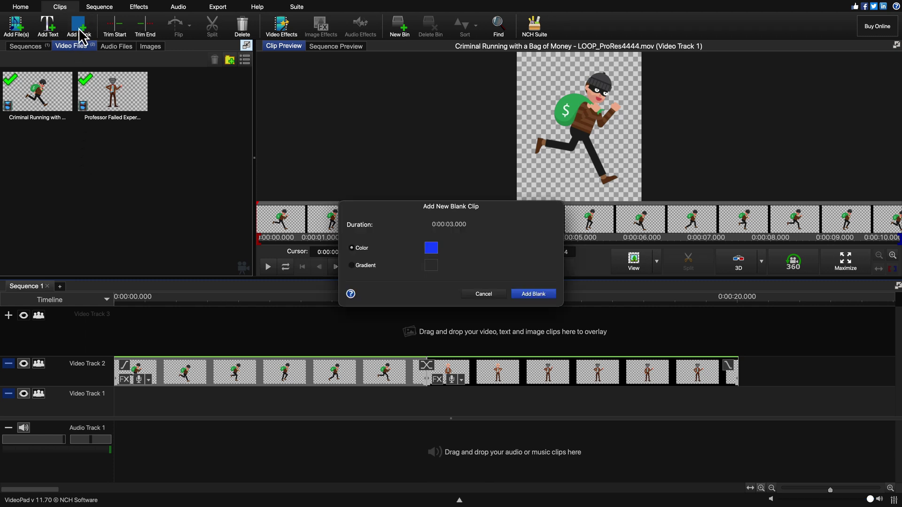
left_click(533, 295)
left_click_drag(73, 139, 739, 394)
left_click(201, 403)
left_click(325, 301)
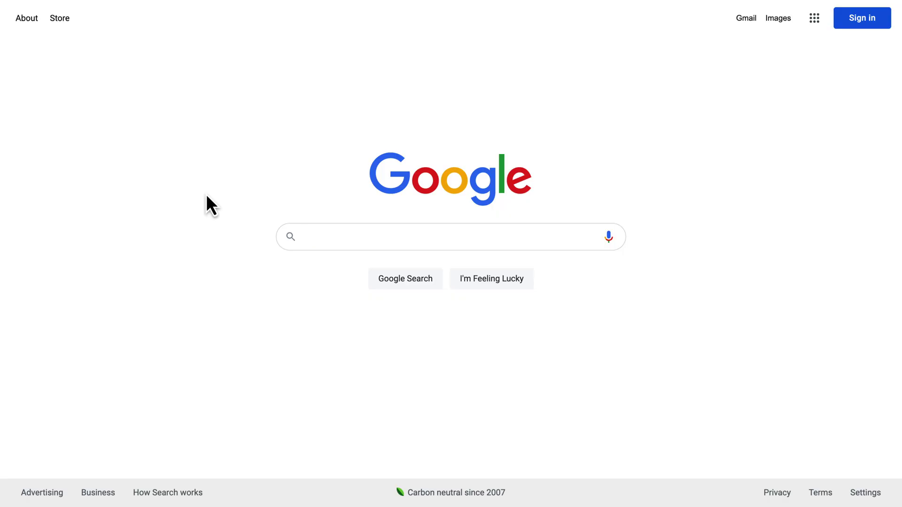
- Type 'stock animati' into the Google search box
type("stock a")
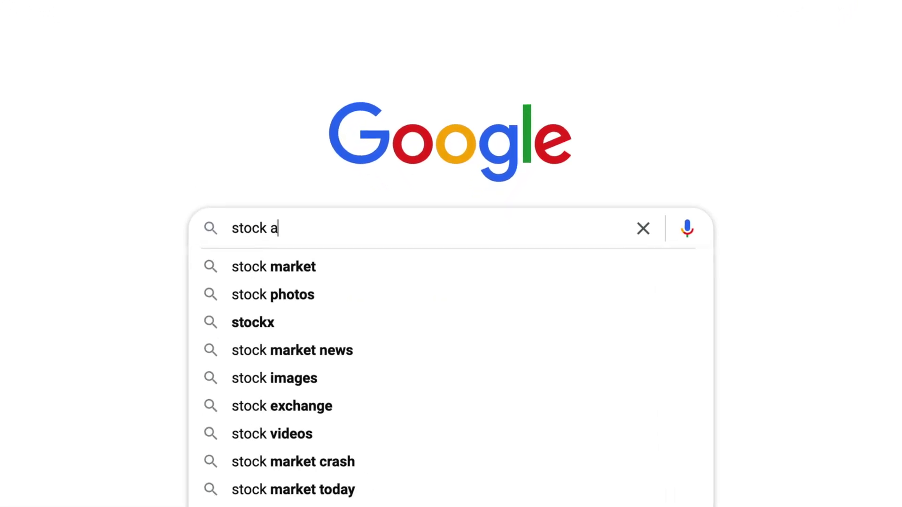
type("nimation")
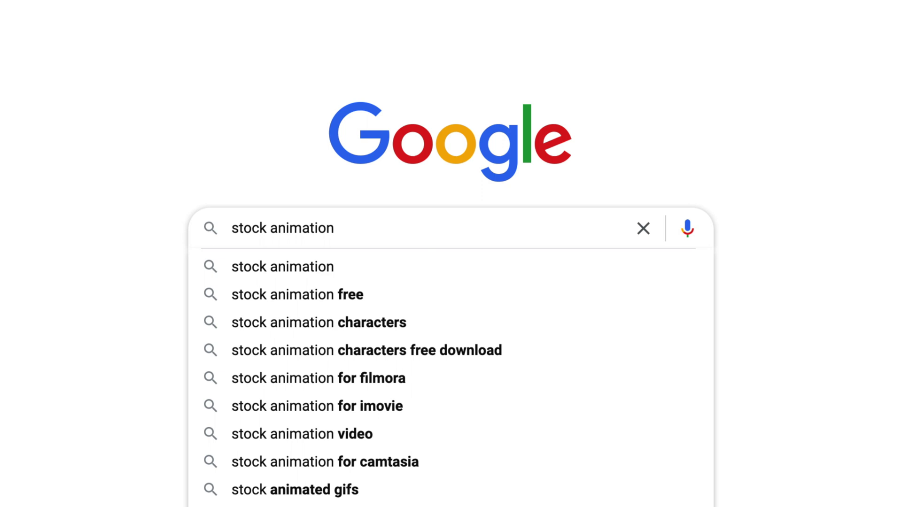
- Search Google for 'stock animation' and open the VideoPlasty: Stock Animation result
key("Return")
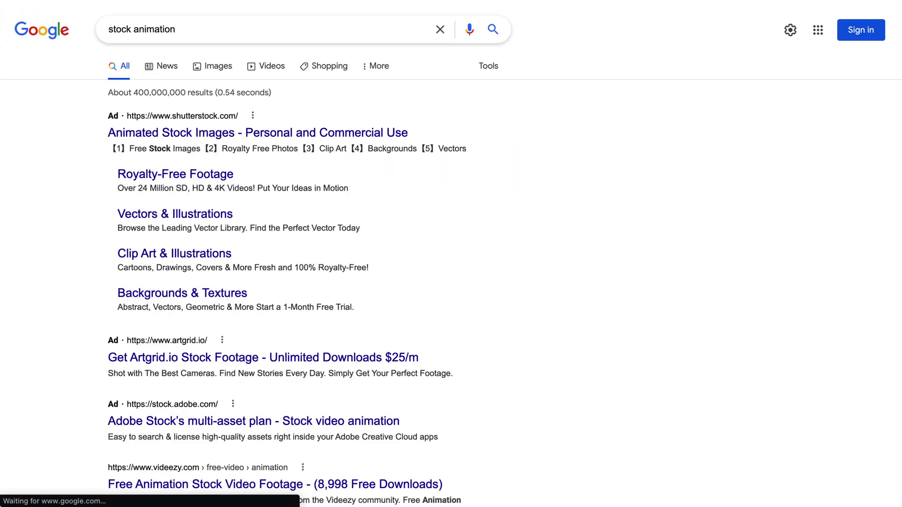
scroll(496, 356, "down", 5)
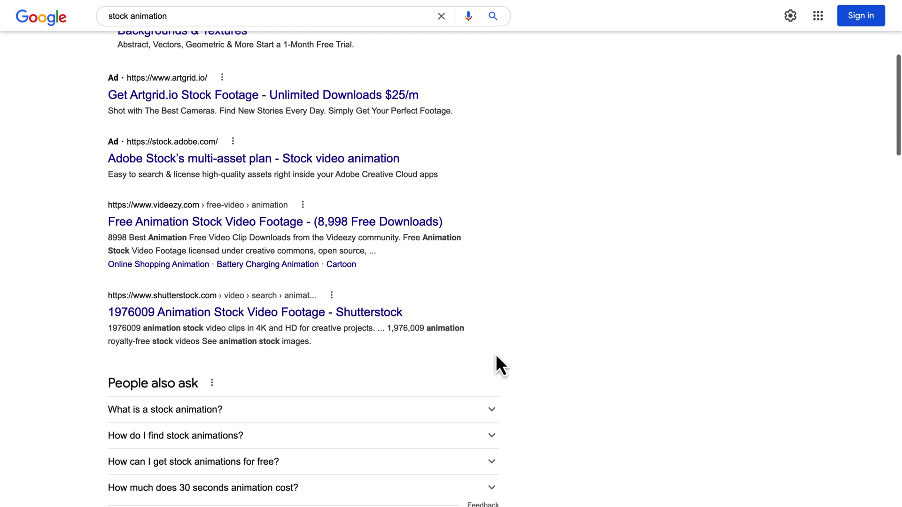
scroll(496, 356, "down", 7)
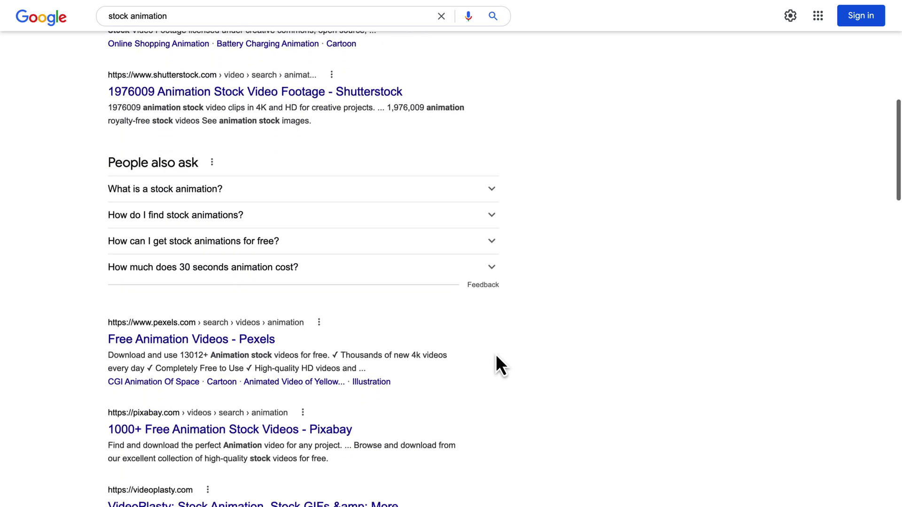
scroll(496, 356, "down", 4)
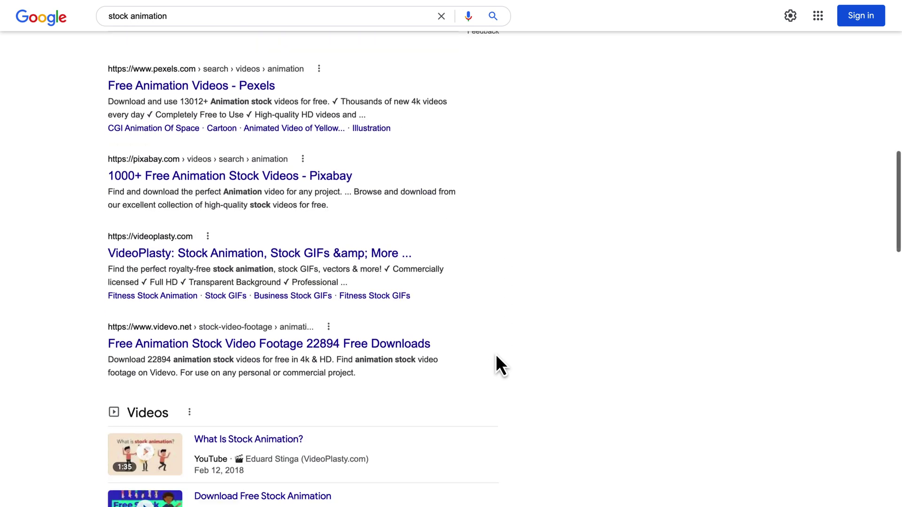
scroll(495, 354, "up", 1)
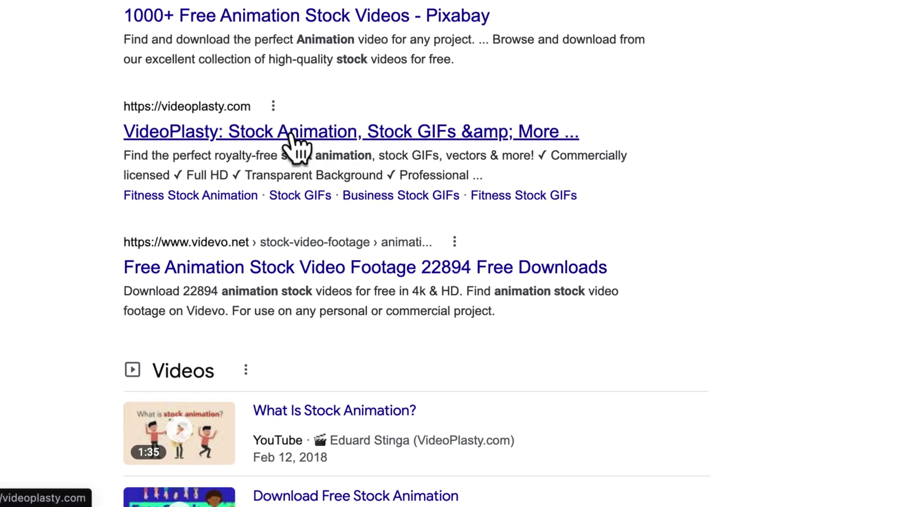
left_click(290, 134)
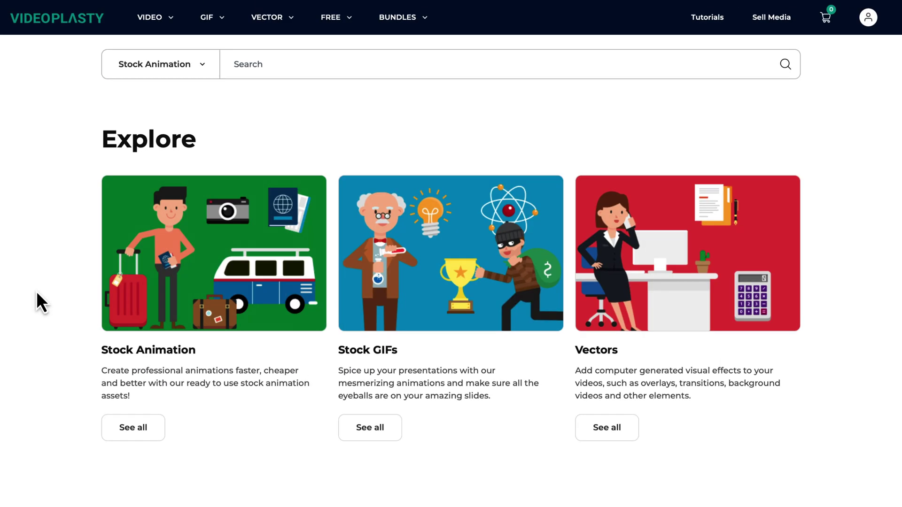
- Open VideoPlasty's Stock Animation category and its full list of stock animations
left_click(202, 229)
scroll(175, 342, "down", 6)
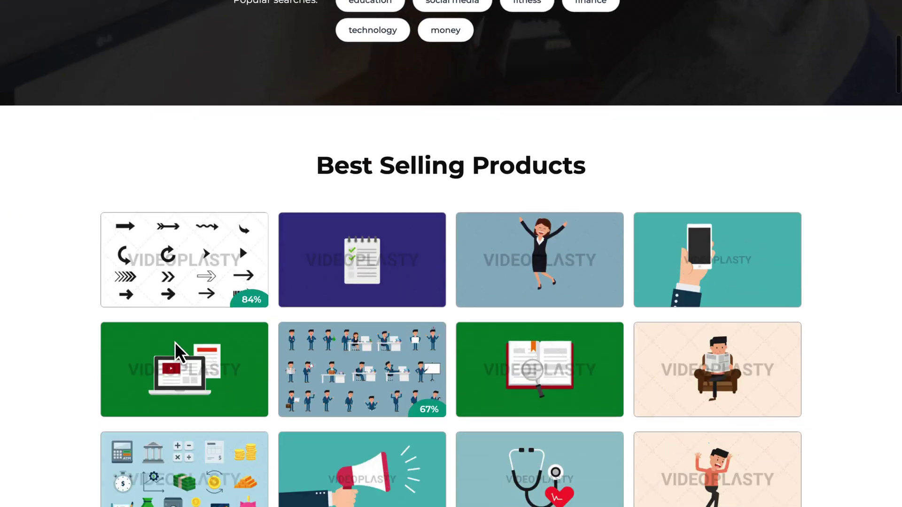
scroll(80, 438, "down", 5)
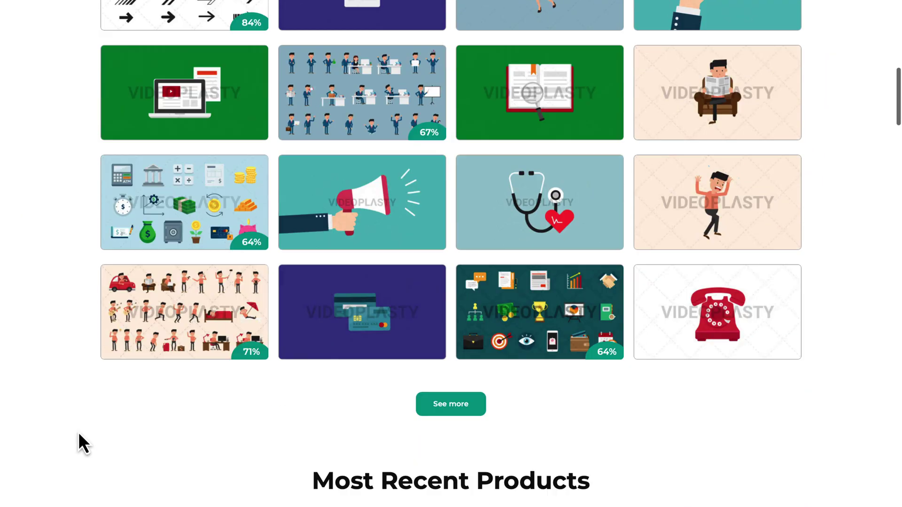
scroll(79, 436, "down", 7)
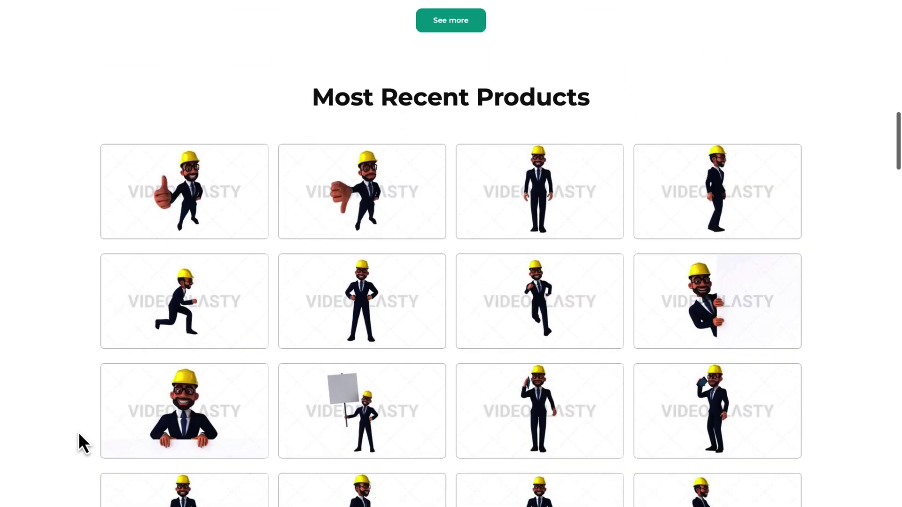
scroll(78, 432, "down", 12)
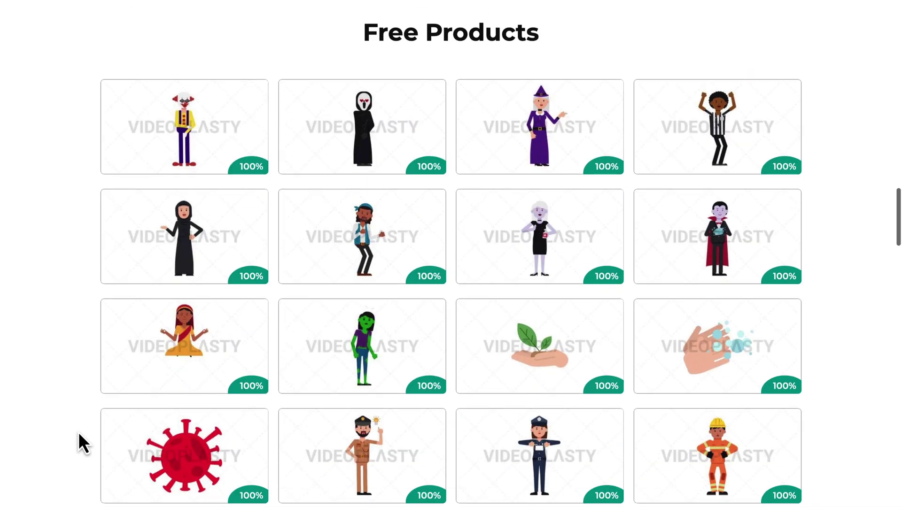
scroll(78, 432, "down", 2)
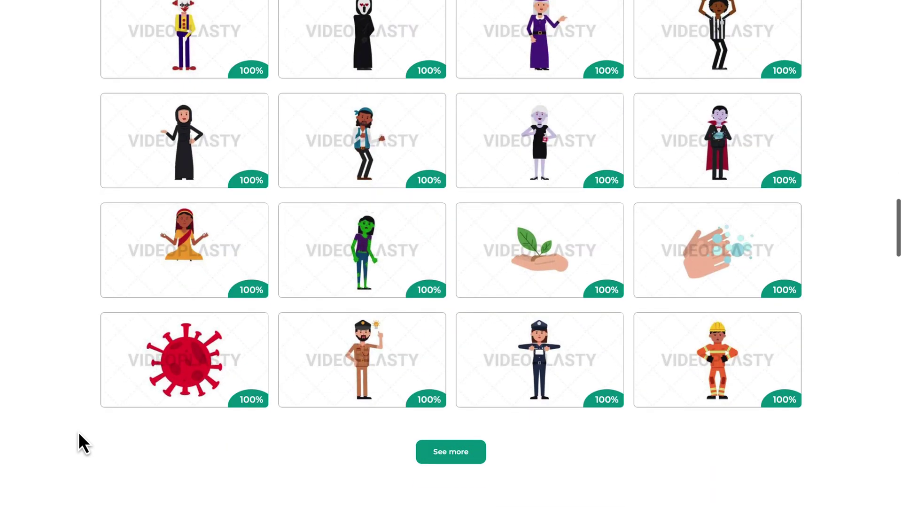
left_click(427, 452)
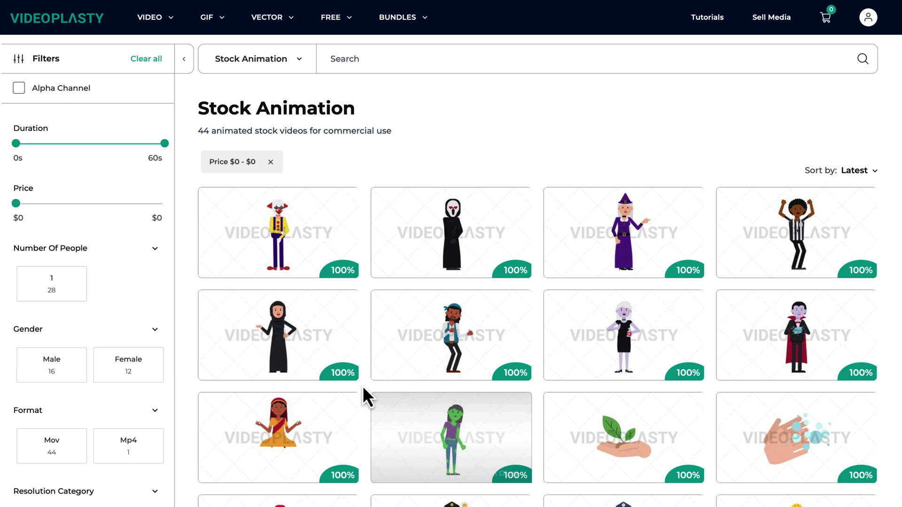
scroll(363, 388, "down", 2)
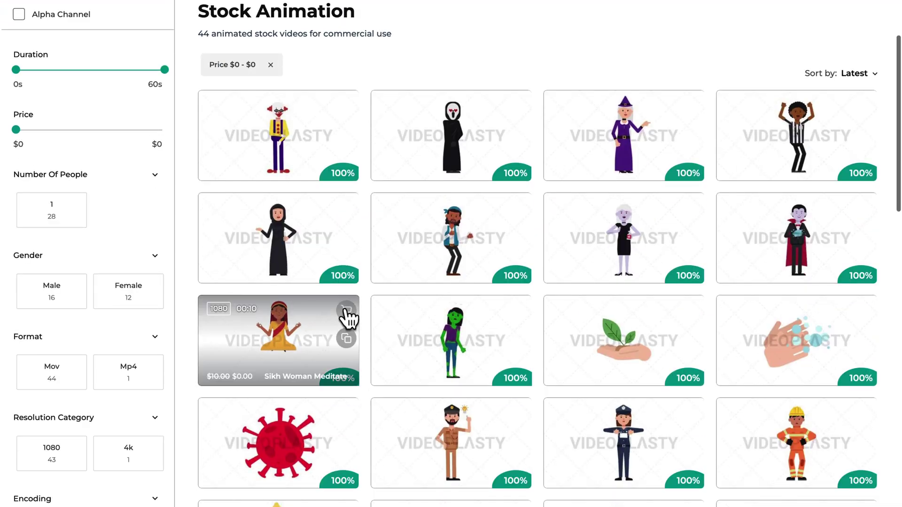
- Add Sikh Woman Meditate, Romani Man Dancing, Jesus Pointing Above and Santa Claus Dancing to the cart, then checkout
left_click(347, 311)
left_click(525, 209)
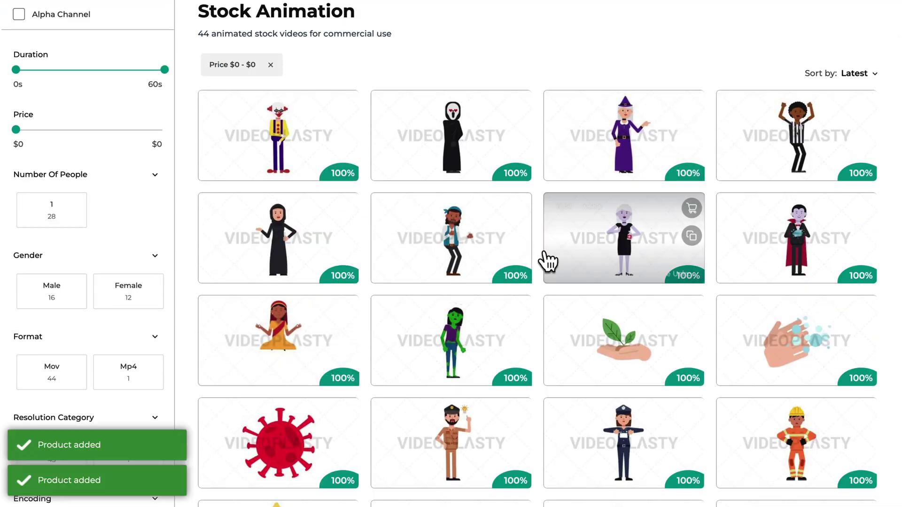
scroll(546, 258, "down", 4)
left_click(518, 306)
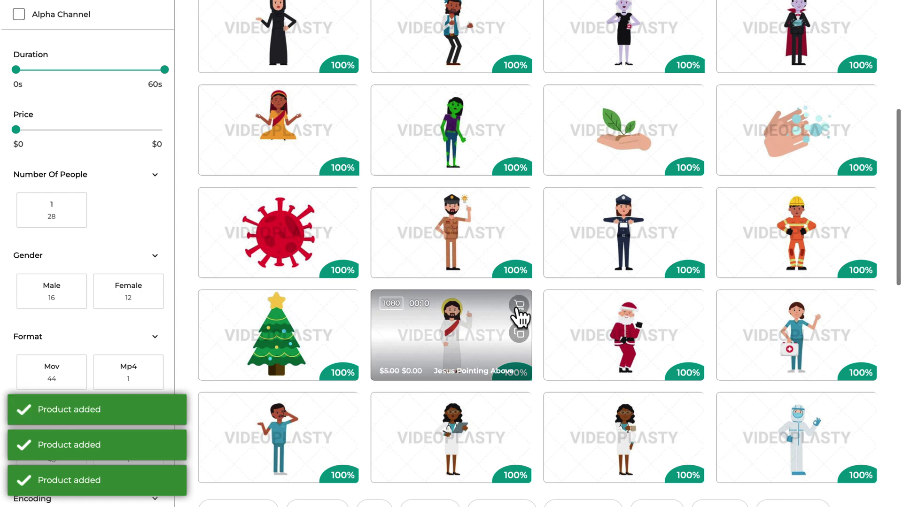
left_click(644, 309)
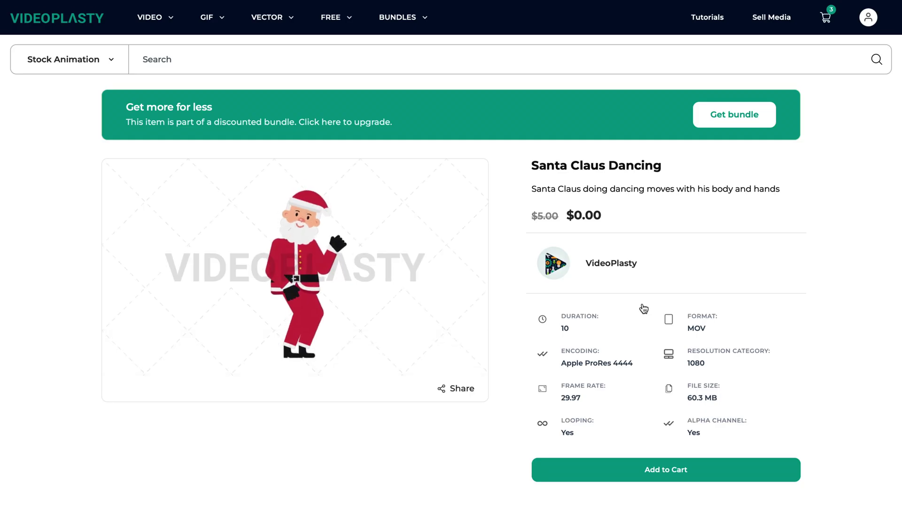
left_click(631, 467)
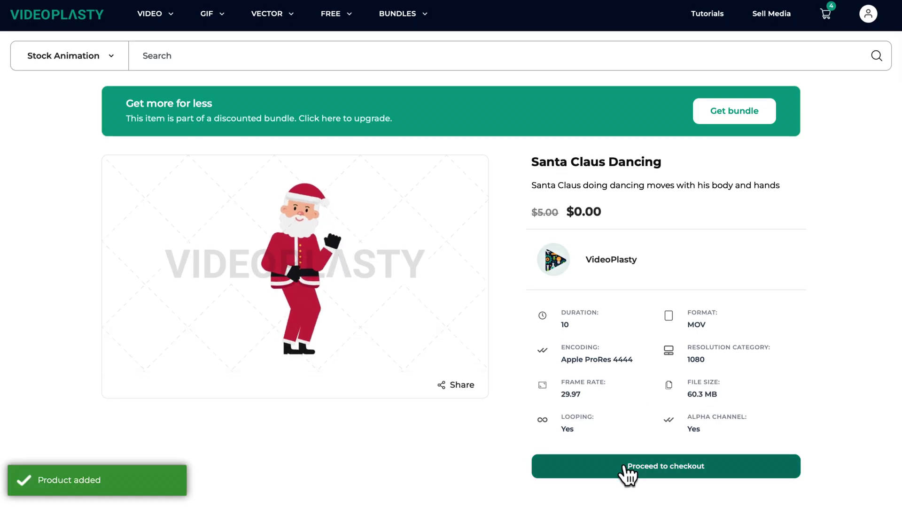
left_click(624, 467)
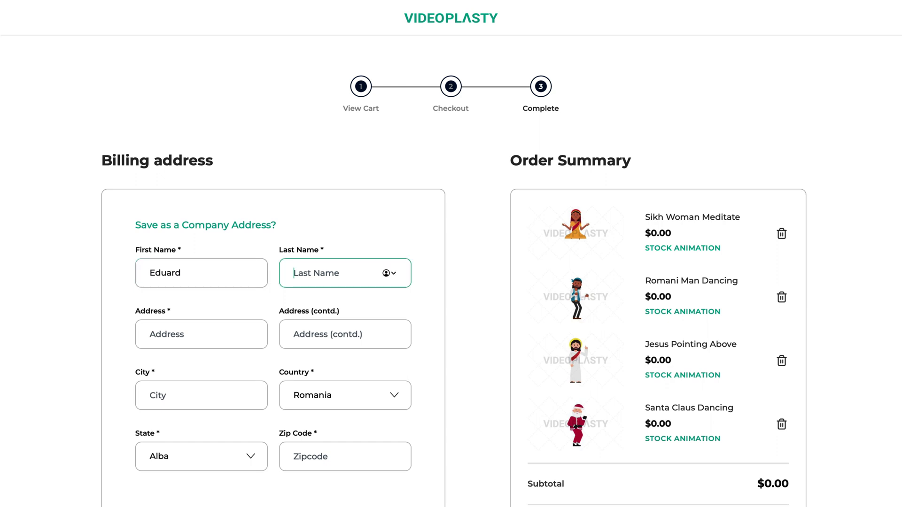
- Search VideoPlasty's stock animations for 'Travel'
type("ti")
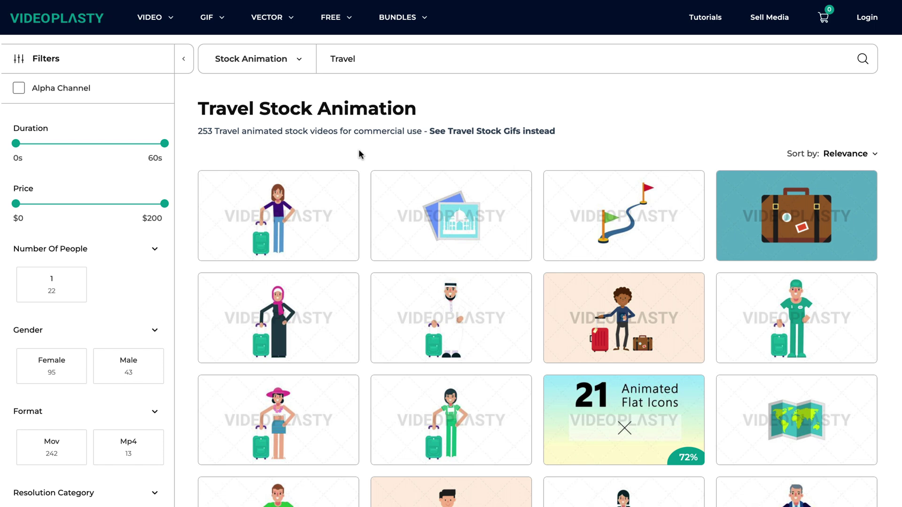
- Open the Normie Man Traveling product page from the Travel results
scroll(361, 154, "down", 5)
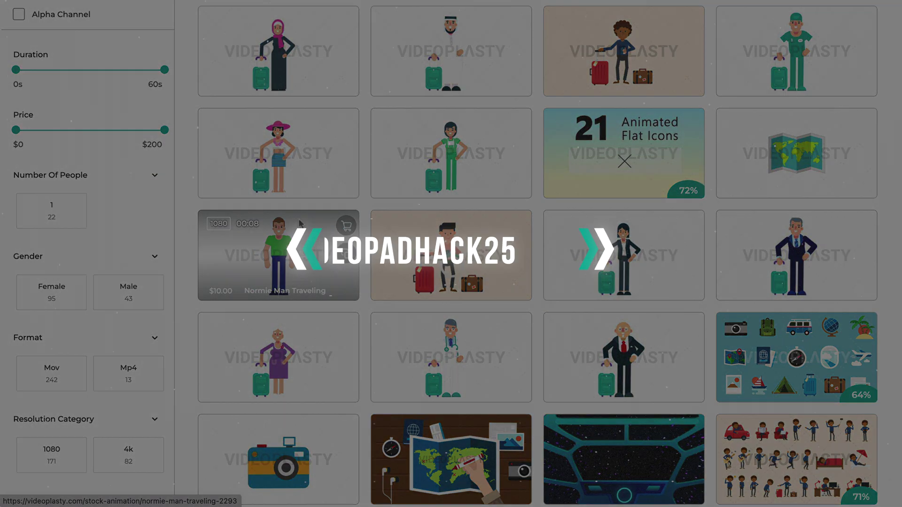
scroll(299, 223, "up", 5)
left_click(299, 223)
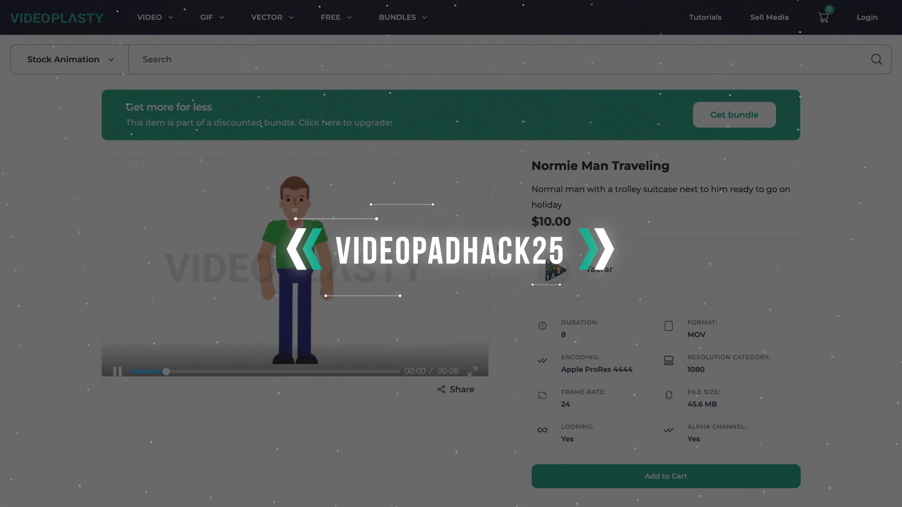
- Open the Normie Man Character Pack: 78 Actions and scrub its preview to about 00:26
scroll(554, 268, "down", 3)
scroll(451, 253, "down", 10)
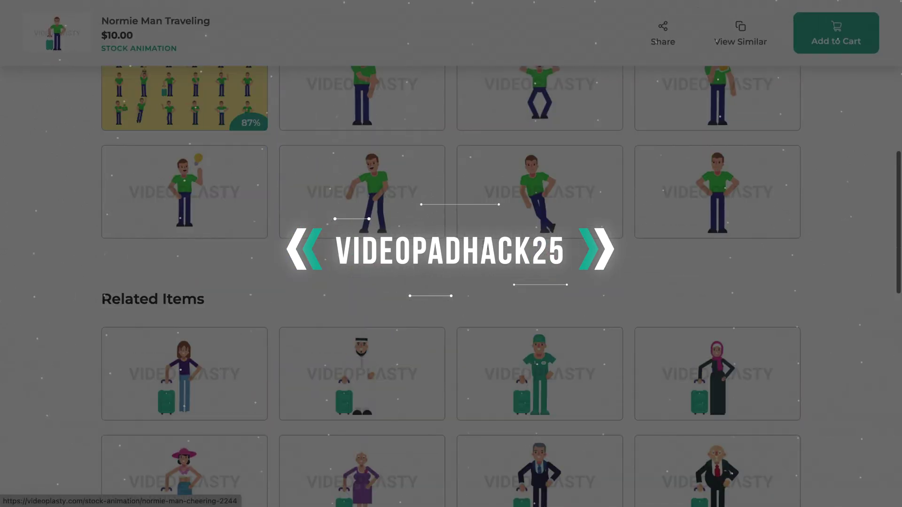
scroll(540, 263, "up", 7)
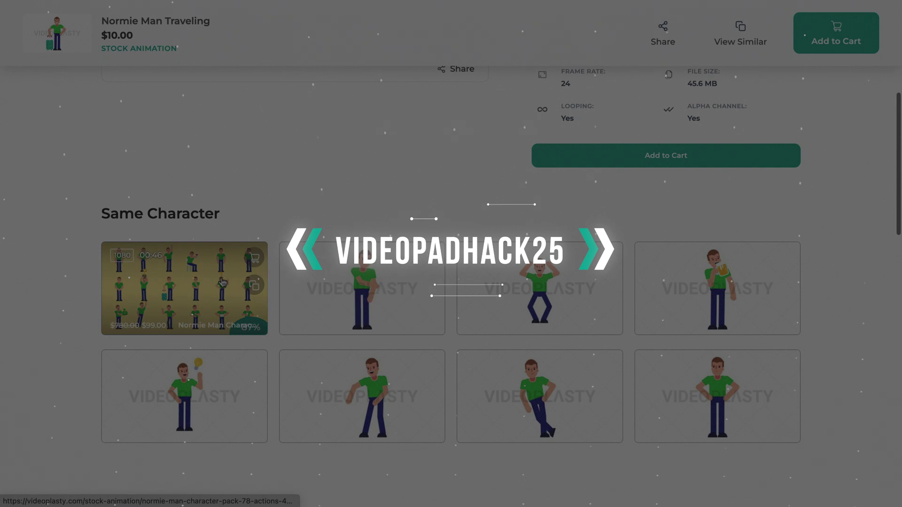
left_click(180, 286)
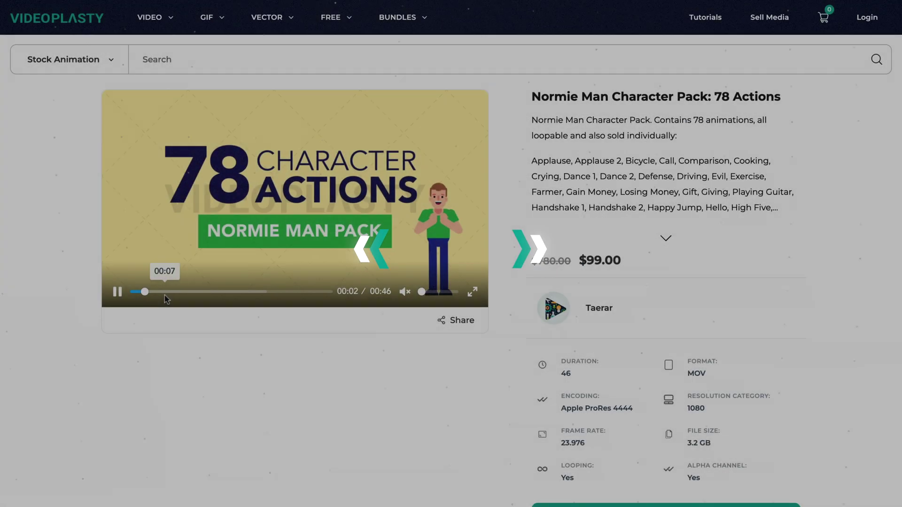
left_click_drag(165, 295, 185, 294)
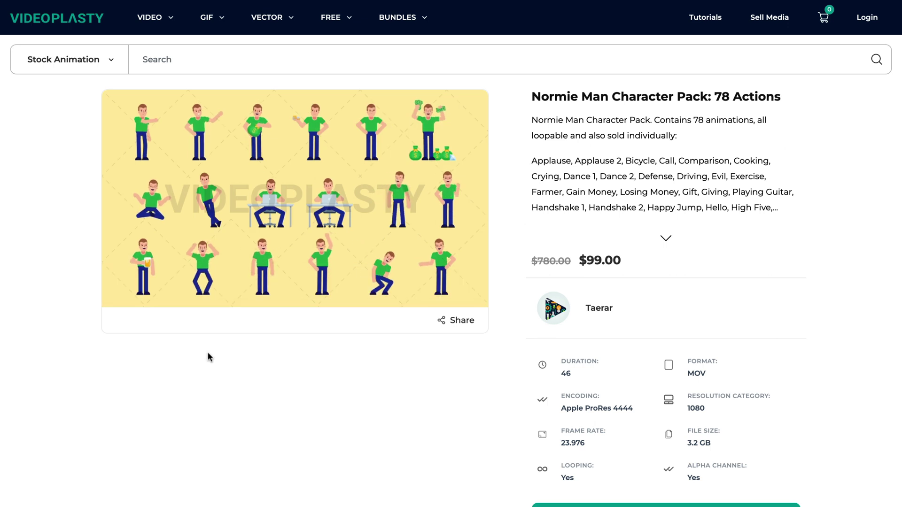
left_click(244, 293)
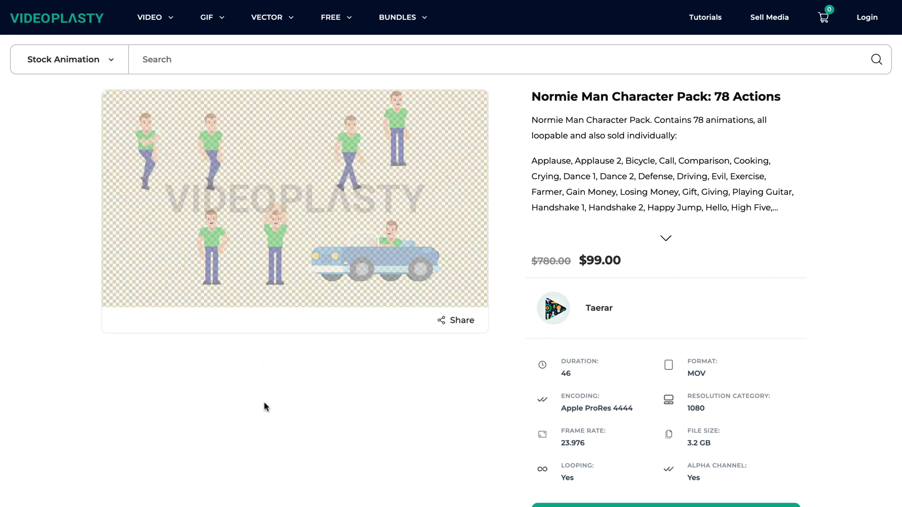
- From VIDEO > Bundles discounted packs, open Black Corporate Man Pack - 52 Actions and preview it at 00:11
mouse_move(150, 24)
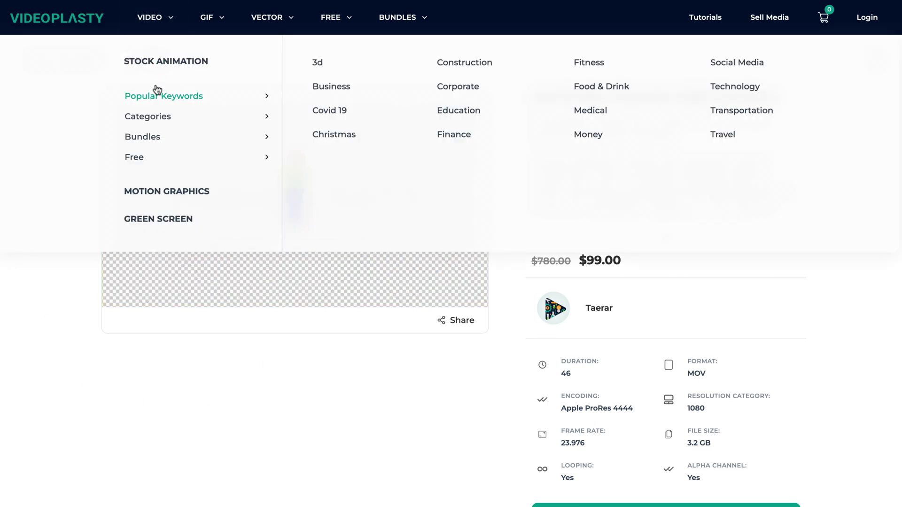
mouse_move(152, 137)
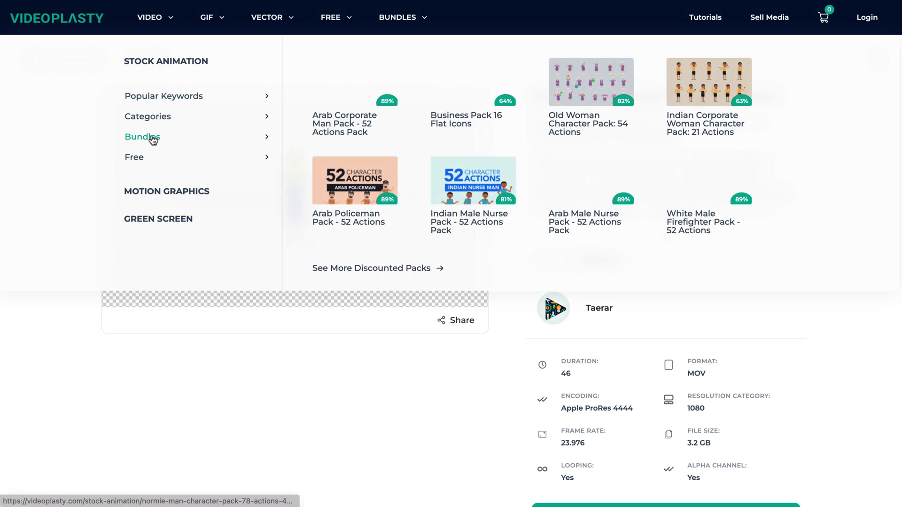
left_click(386, 265)
scroll(363, 275, "down", 2)
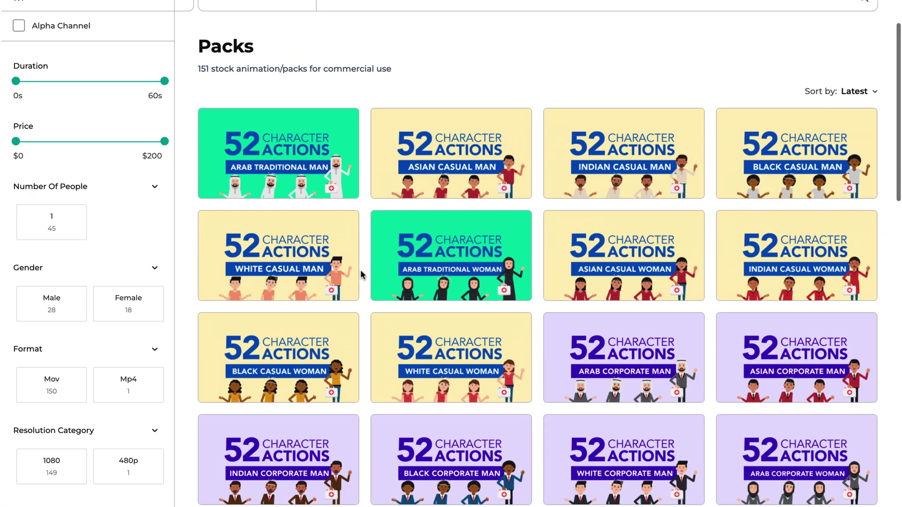
scroll(362, 275, "down", 3)
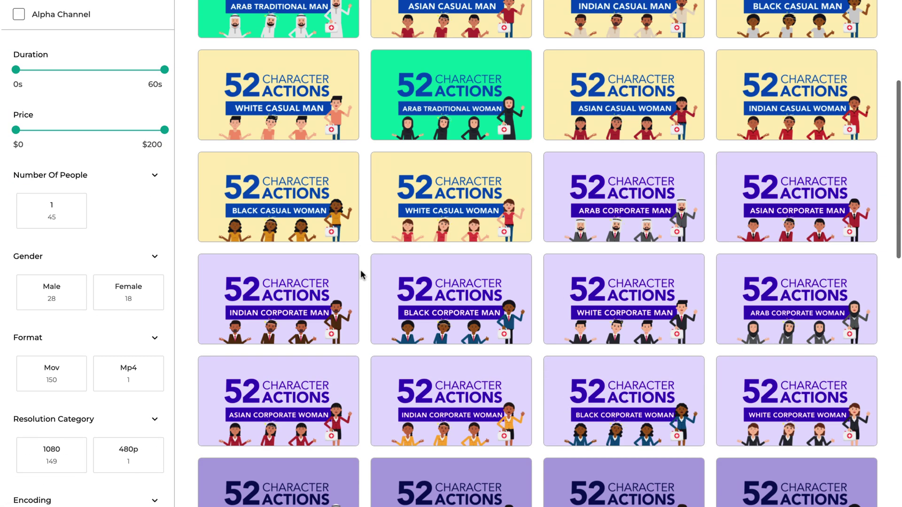
left_click(428, 281)
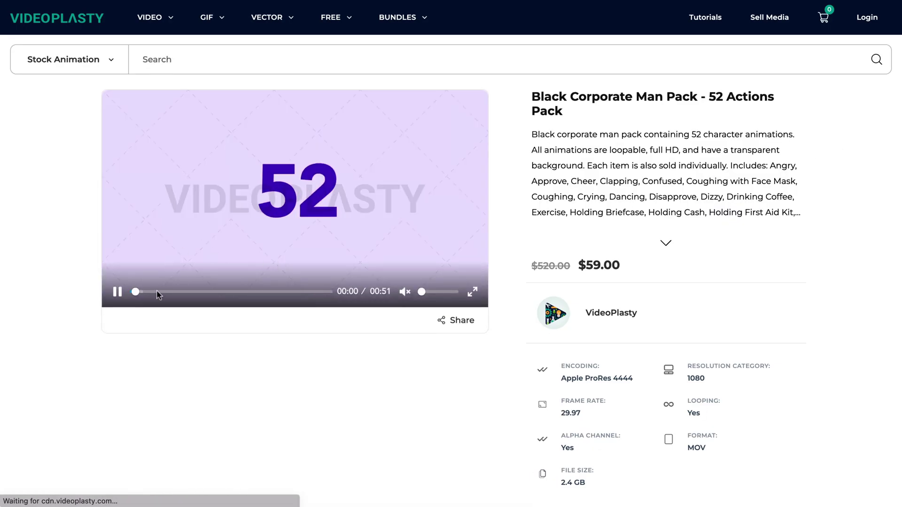
left_click_drag(145, 294, 178, 295)
scroll(87, 363, "down", 10)
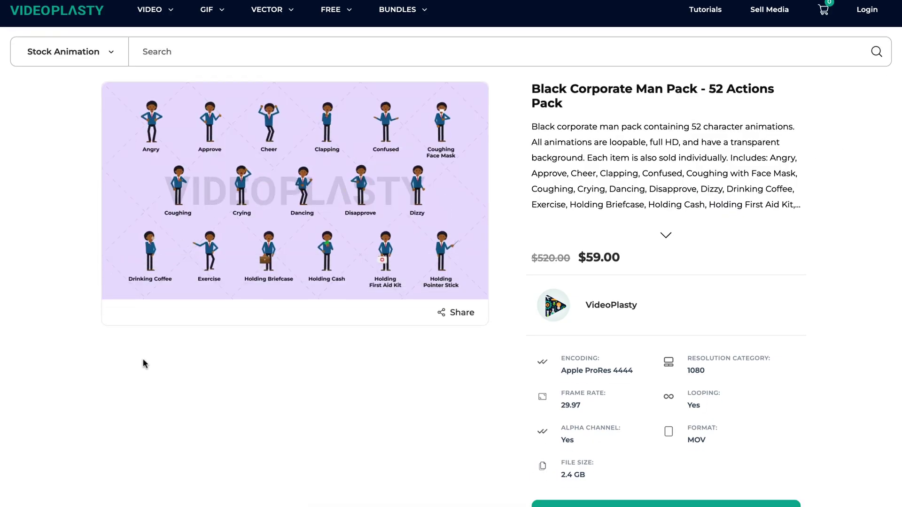